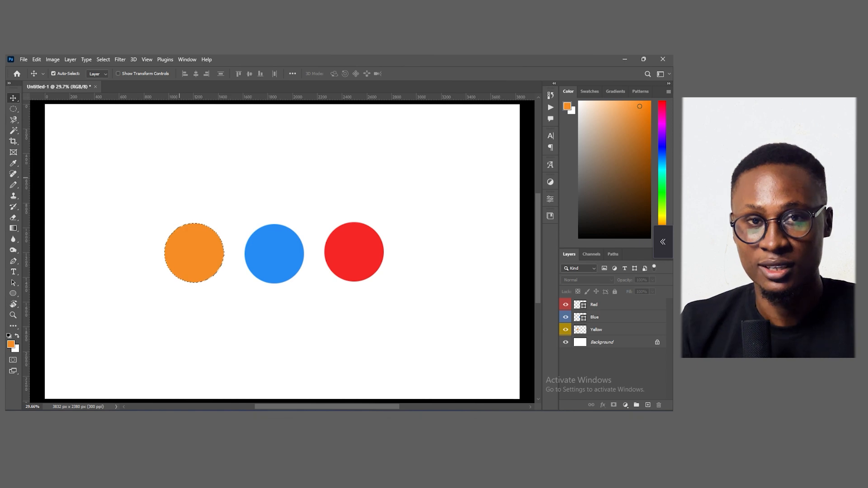
Deselect the orange circle and crop the canvas around the three circles to about 2376 × 924 px with the Crop tool
{"action": "key", "text": "ctrl"}
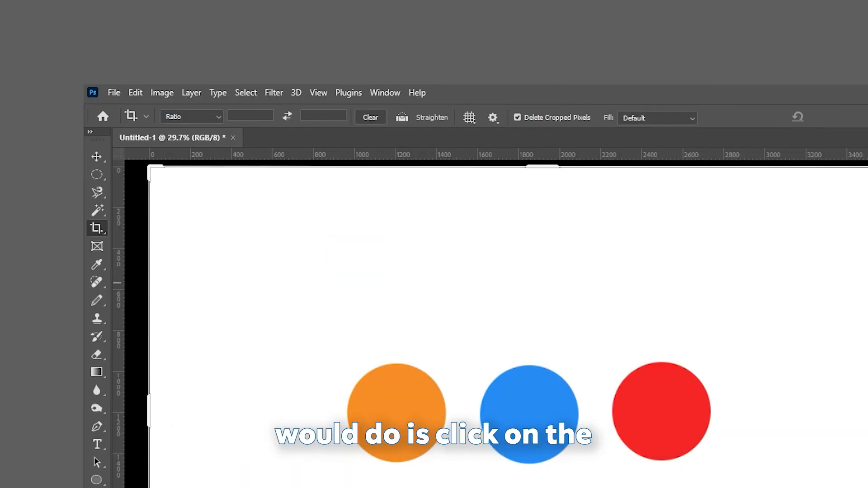
{"action": "right_click", "coordinate": [96, 228]}
{"action": "left_click", "coordinate": [97, 229]}
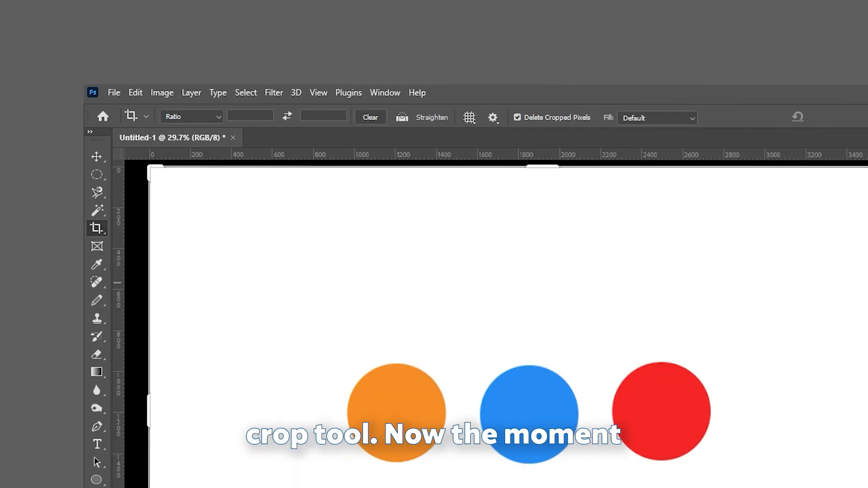
{"action": "right_click", "coordinate": [97, 228]}
{"action": "left_click", "coordinate": [153, 229]}
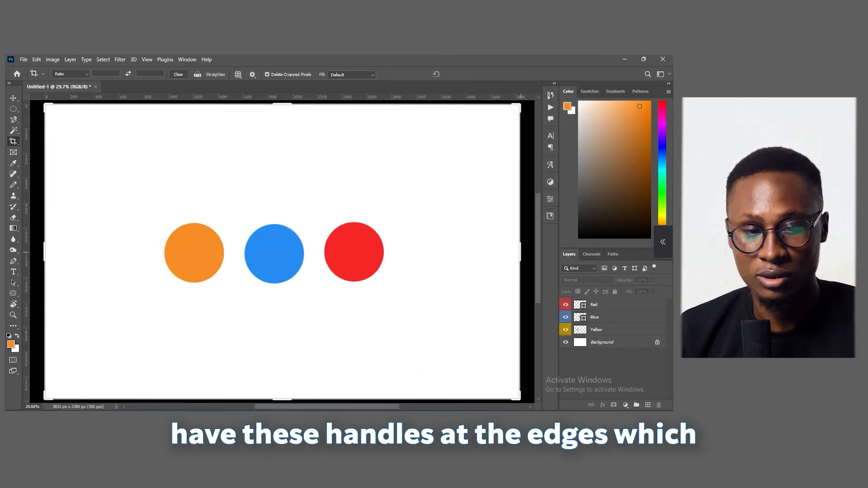
{"action": "left_click_drag", "start_coordinate": [517, 108], "coordinate": [482, 139]}
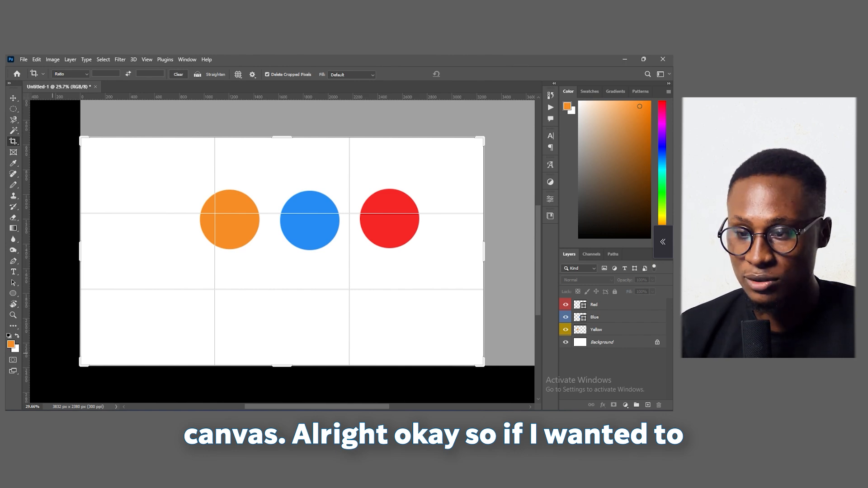
{"action": "mouse_move", "coordinate": [81, 138]}
{"action": "left_mouse_down"}
{"action": "mouse_move", "coordinate": [131, 156]}
{"action": "mouse_move", "coordinate": [140, 149]}
{"action": "mouse_move", "coordinate": [120, 151]}
{"action": "left_mouse_up"}
{"action": "left_click_drag", "start_coordinate": [443, 352], "coordinate": [429, 309]}
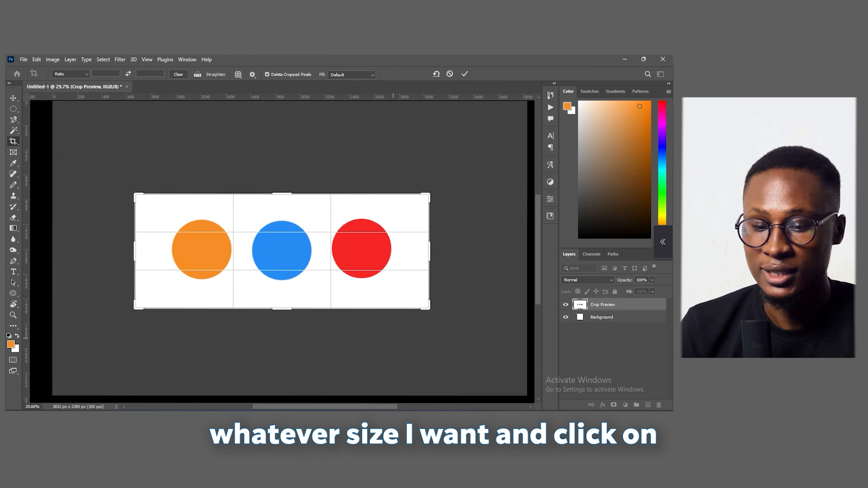
{"action": "key", "text": "Return"}
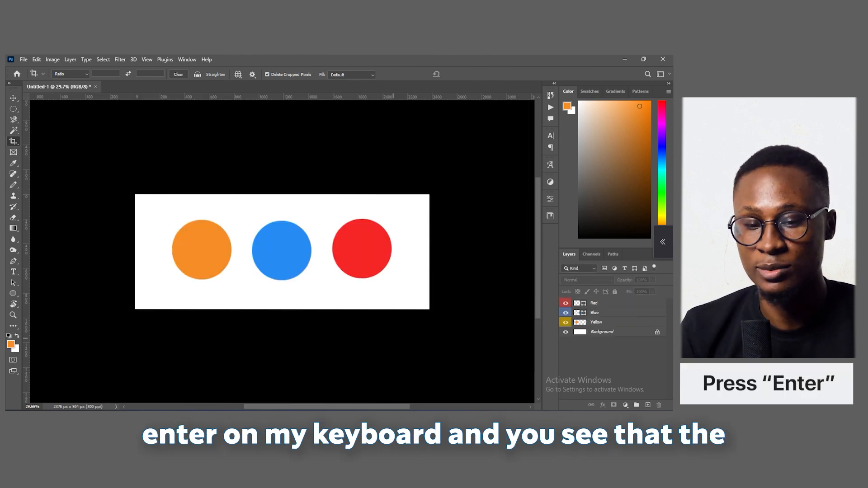
Undo the crop around the three circles and fit the whole canvas in view
{"action": "key", "text": "ctrl+plus"}
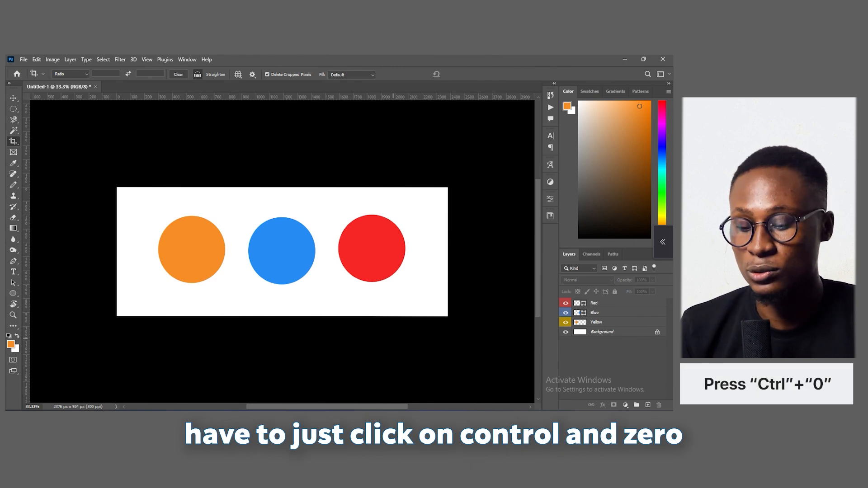
{"action": "key", "text": "ctrl+0"}
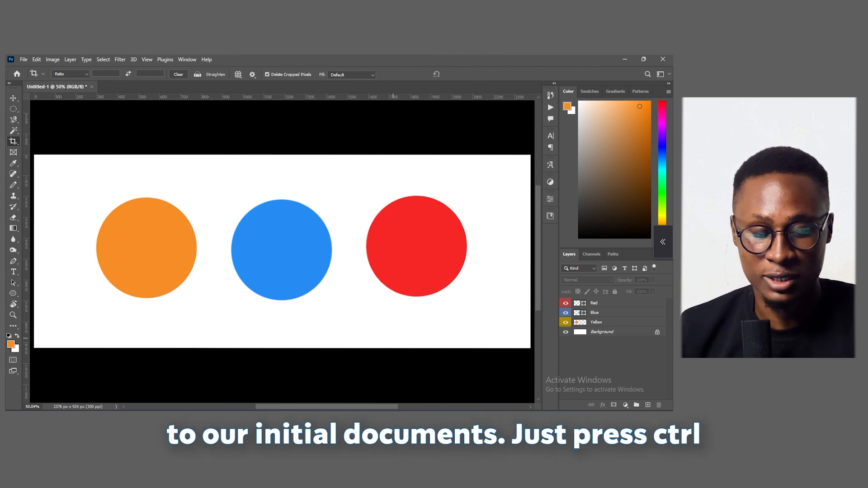
{"action": "key", "text": "ctrl+z"}
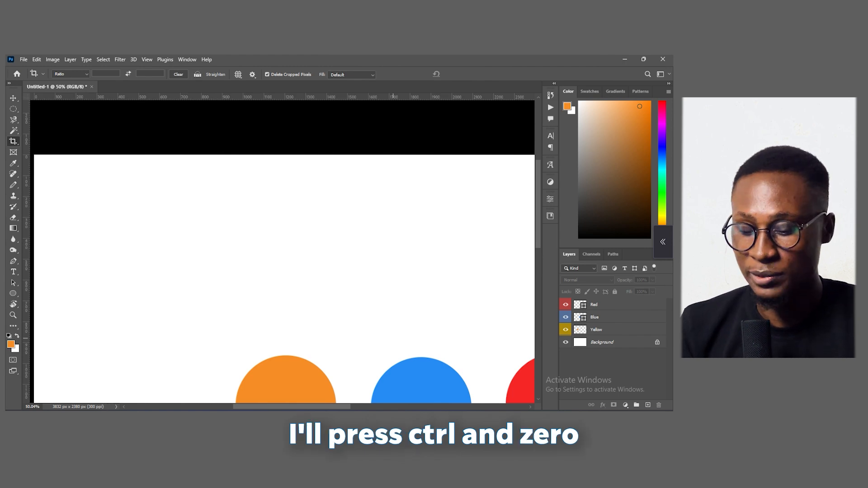
{"action": "key", "text": "ctrl+0"}
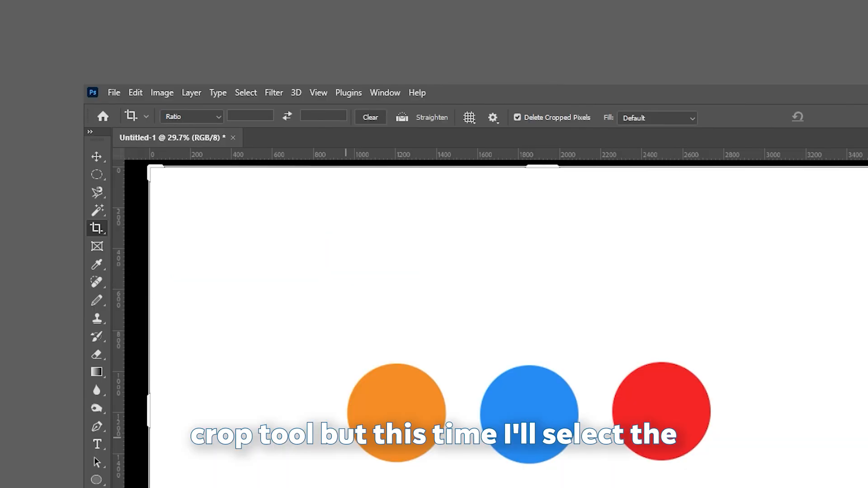
Outline a four-cornered crop area around the three circles with the Perspective Crop tool
{"action": "right_click", "coordinate": [97, 228]}
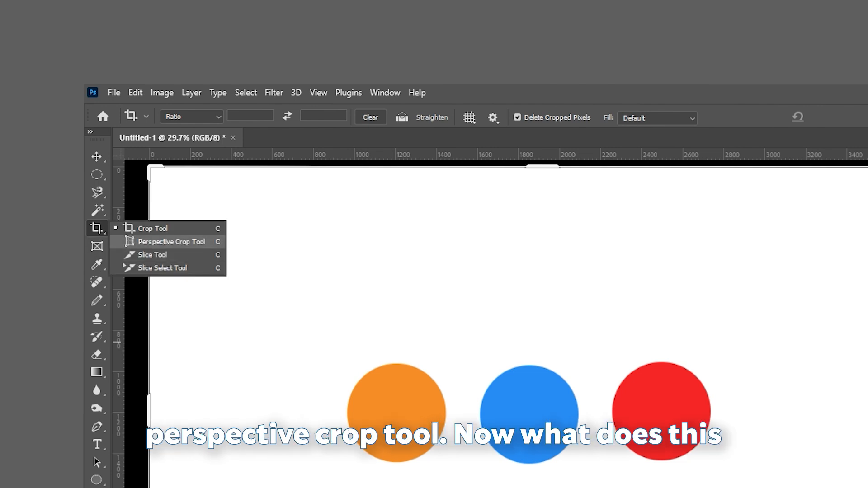
{"action": "left_click", "coordinate": [166, 243]}
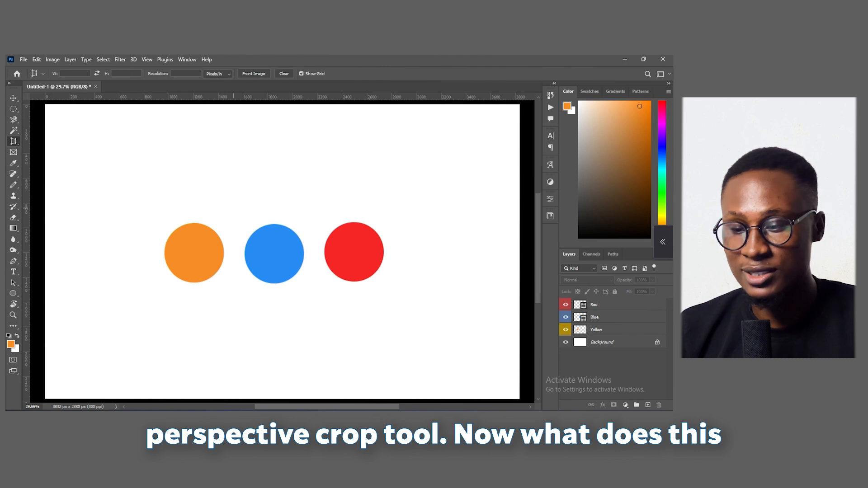
{"action": "left_click", "coordinate": [171, 185]}
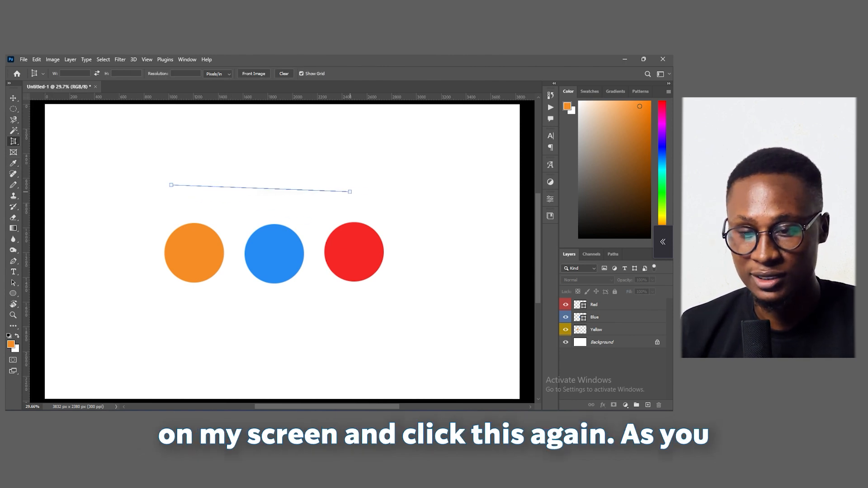
{"action": "left_click", "coordinate": [417, 184]}
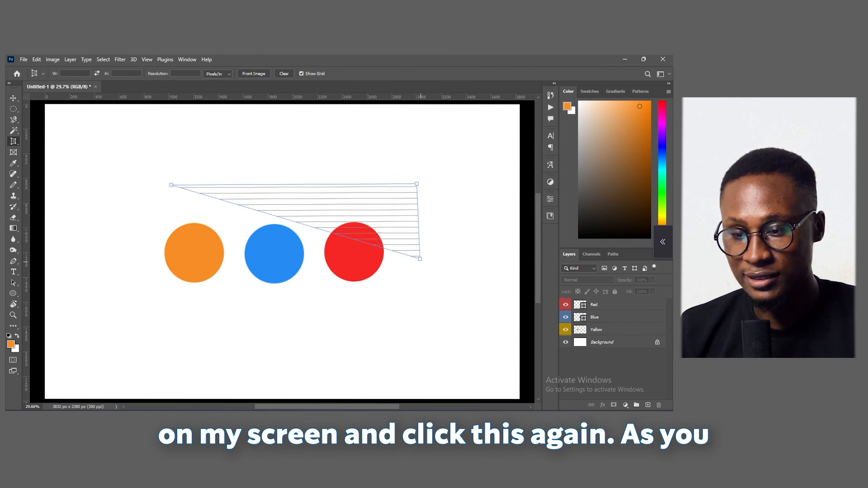
{"action": "left_click", "coordinate": [429, 318]}
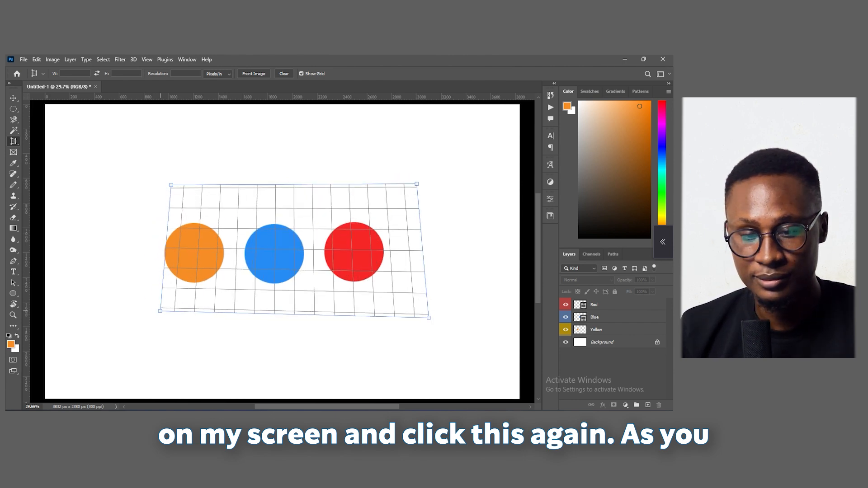
{"action": "left_click", "coordinate": [161, 310]}
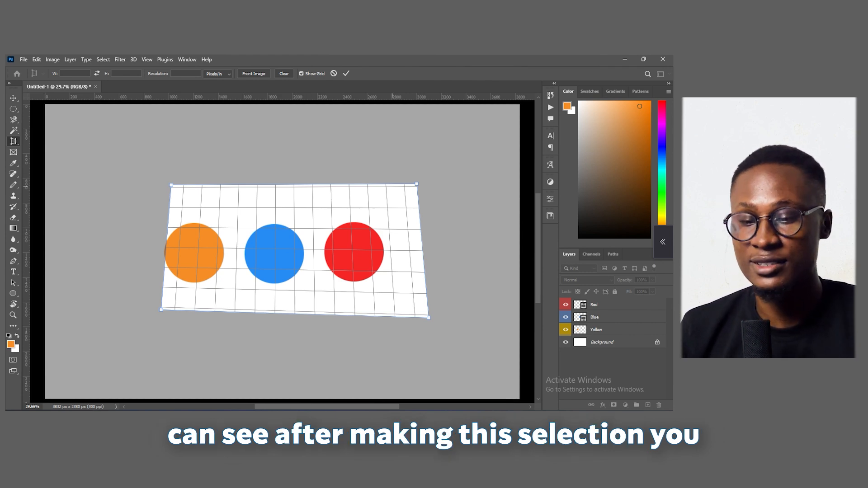
Reposition the perspective crop area so it clears the orange circle, move its upper-left corner slightly outward, and apply the crop
{"action": "scroll", "coordinate": [393, 186], "scroll_direction": "down", "scroll_amount": 2}
{"action": "scroll", "coordinate": [393, 186], "scroll_direction": "up", "scroll_amount": 1}
{"action": "mouse_move", "coordinate": [371, 229]}
{"action": "left_mouse_down"}
{"action": "mouse_move", "coordinate": [331, 234]}
{"action": "mouse_move", "coordinate": [361, 232]}
{"action": "left_mouse_up"}
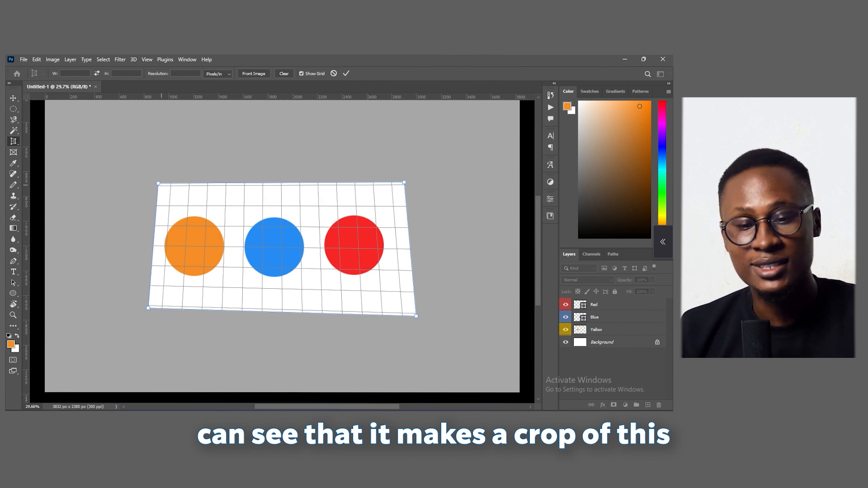
{"action": "mouse_move", "coordinate": [158, 184]}
{"action": "left_mouse_down"}
{"action": "mouse_move", "coordinate": [154, 136]}
{"action": "mouse_move", "coordinate": [315, 173]}
{"action": "mouse_move", "coordinate": [262, 253]}
{"action": "mouse_move", "coordinate": [345, 203]}
{"action": "mouse_move", "coordinate": [393, 194]}
{"action": "mouse_move", "coordinate": [345, 225]}
{"action": "mouse_move", "coordinate": [237, 248]}
{"action": "mouse_move", "coordinate": [351, 246]}
{"action": "mouse_move", "coordinate": [383, 273]}
{"action": "mouse_move", "coordinate": [381, 251]}
{"action": "mouse_move", "coordinate": [318, 219]}
{"action": "mouse_move", "coordinate": [204, 221]}
{"action": "mouse_move", "coordinate": [181, 212]}
{"action": "mouse_move", "coordinate": [149, 168]}
{"action": "mouse_move", "coordinate": [152, 180]}
{"action": "left_mouse_up"}
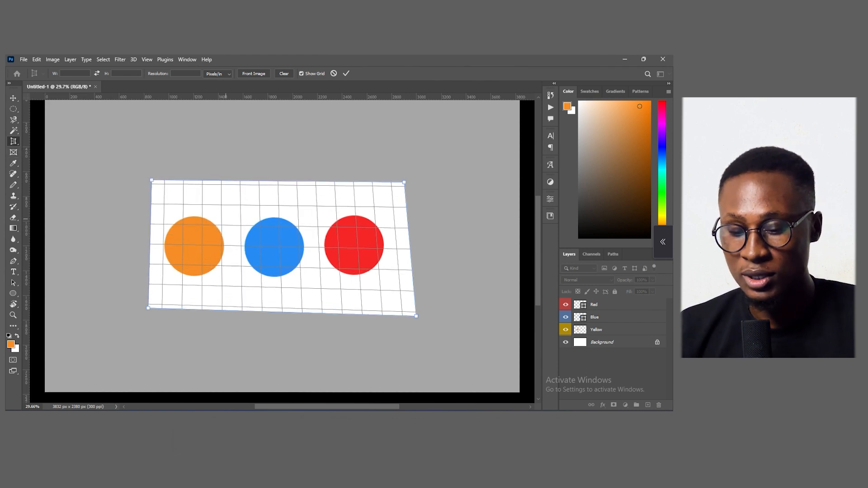
{"action": "key", "text": "Return"}
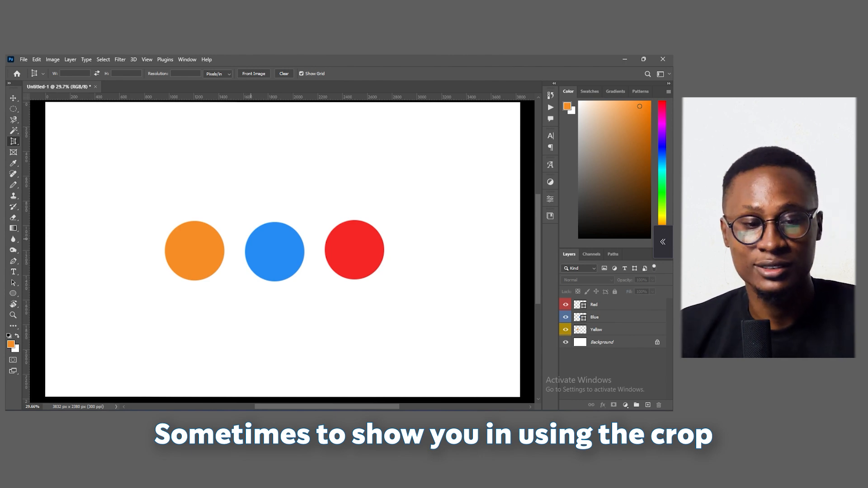
Select the orange circle on the Yellow layer with the Magic Wand tool
{"action": "key", "text": "w"}
{"action": "left_click", "coordinate": [610, 330]}
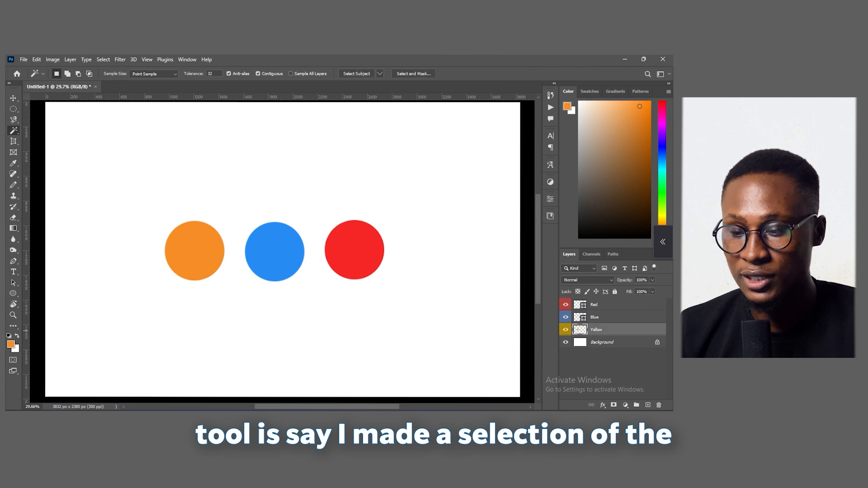
{"action": "left_click", "coordinate": [199, 251]}
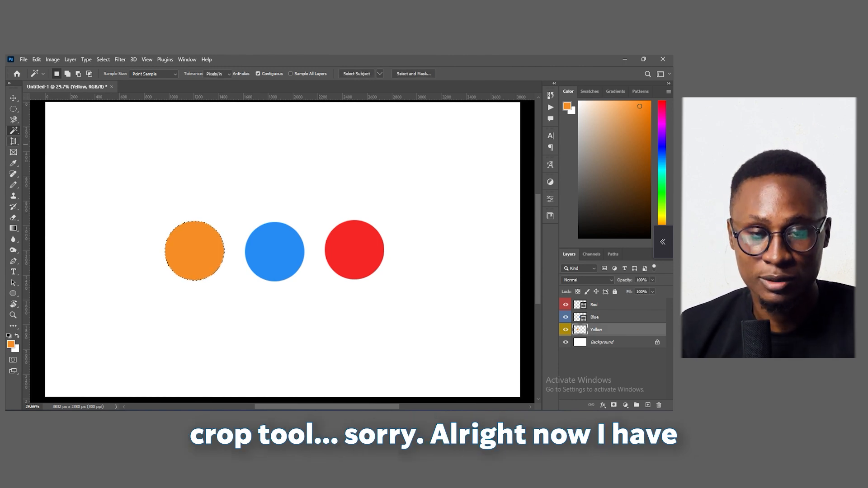
Crop the canvas to the bounds of the orange circle selection with the Crop tool
{"action": "right_click", "coordinate": [13, 142]}
{"action": "left_click", "coordinate": [38, 140]}
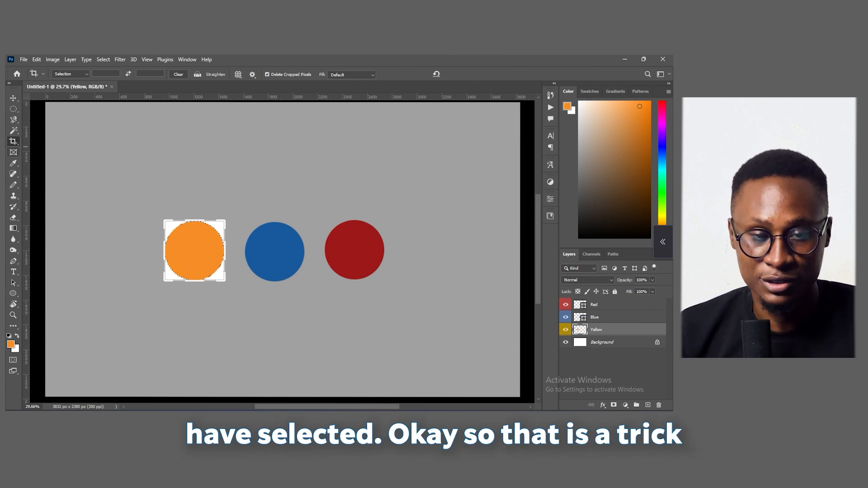
{"action": "right_click", "coordinate": [13, 142]}
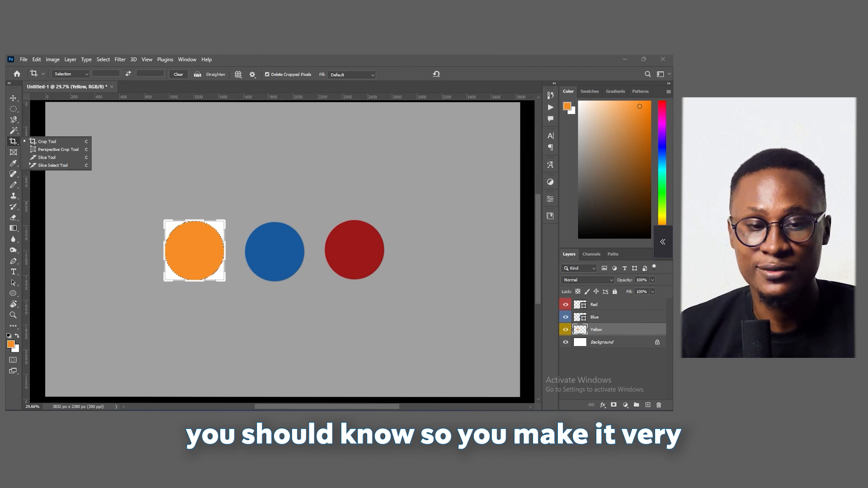
{"action": "left_click", "coordinate": [47, 141]}
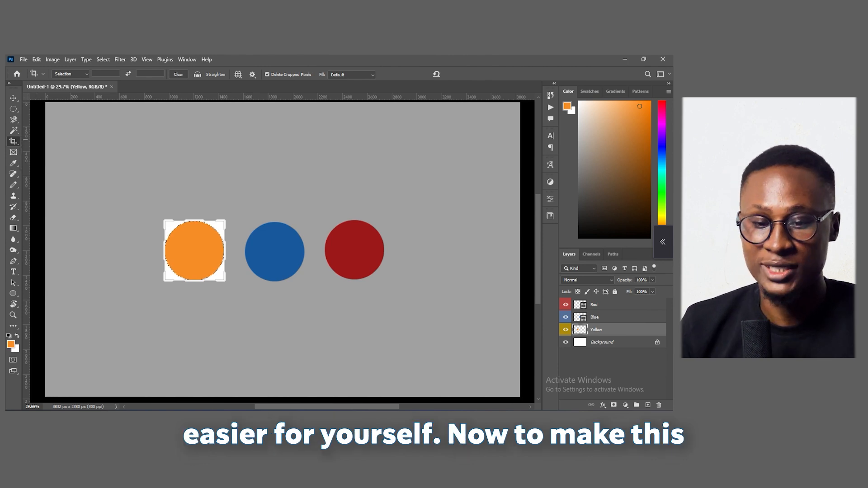
{"action": "key", "text": "Return"}
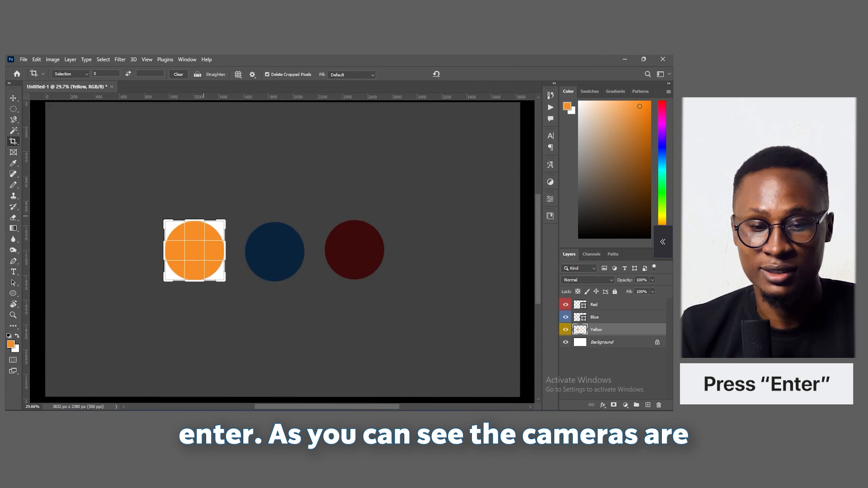
{"action": "key", "text": "Return"}
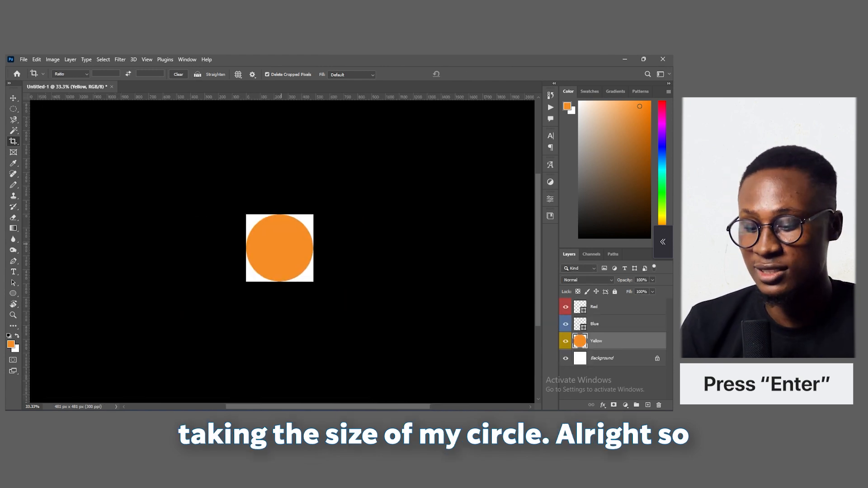
Undo the crop to the orange circle and fit the full canvas in view
{"action": "key", "text": "ctrl+0"}
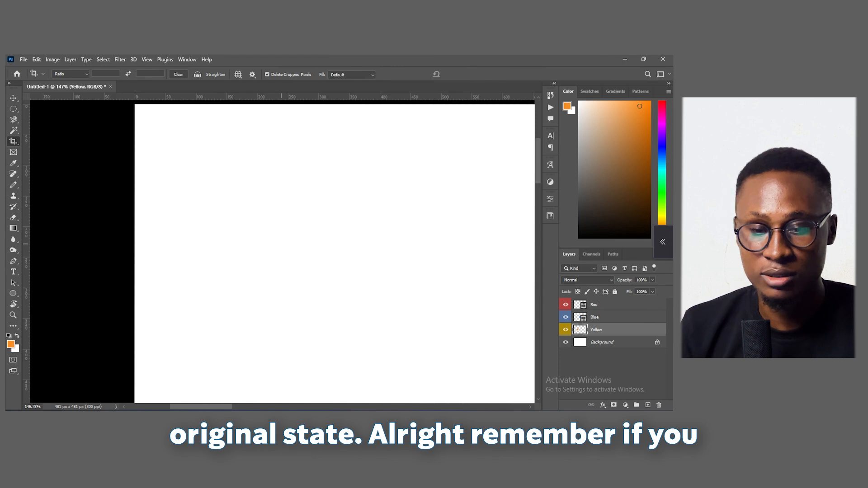
{"action": "key", "text": "ctrl+0"}
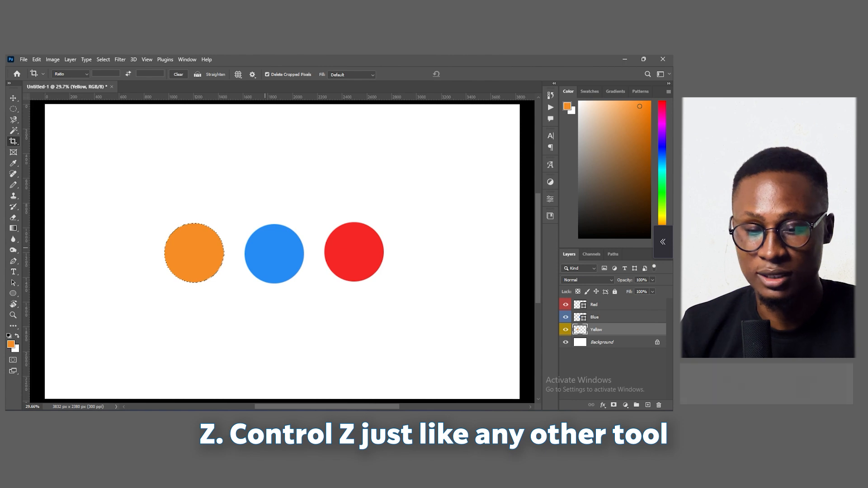
{"action": "key", "text": "v"}
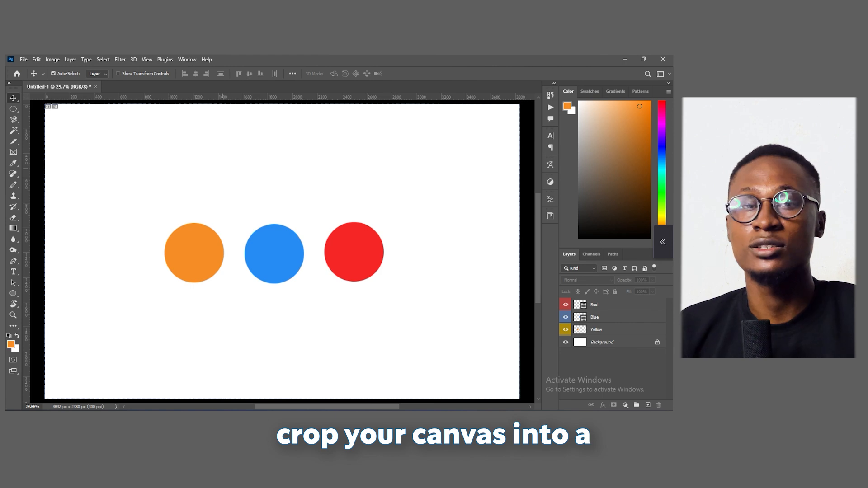
{"action": "key", "text": "c"}
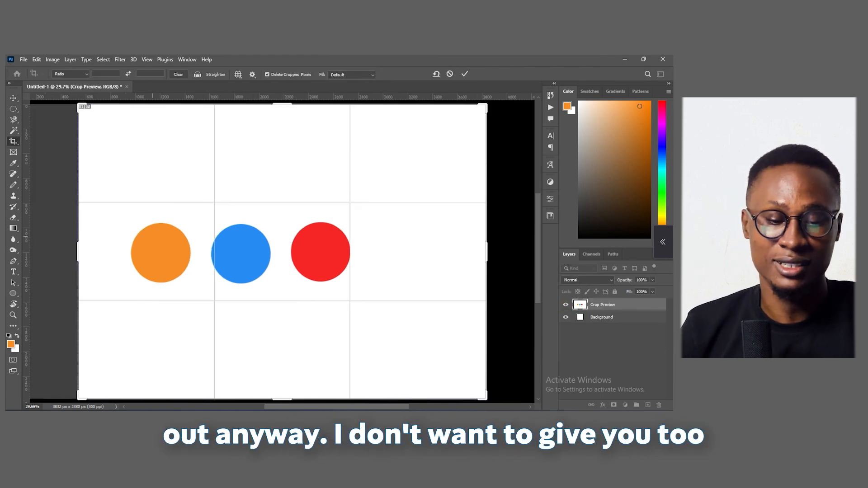
{"action": "key", "text": "Escape"}
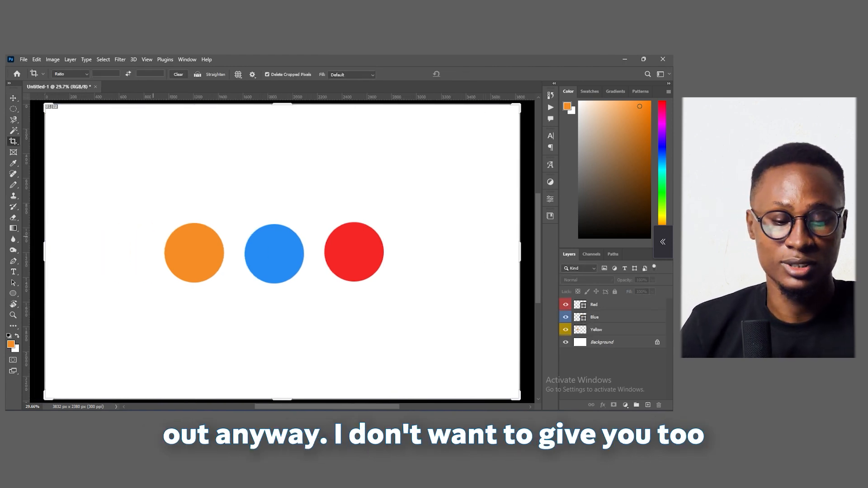
{"action": "key", "text": "v"}
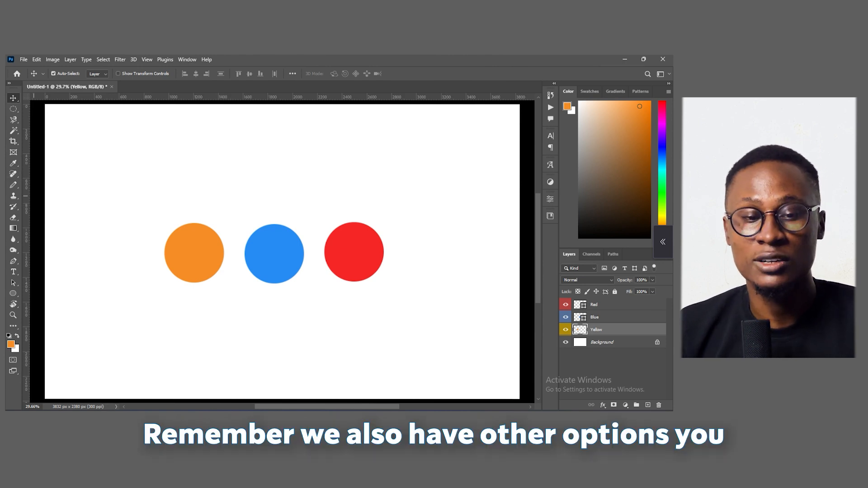
Draw a rectangular slice enclosing all three circles with the Slice tool
{"action": "left_click", "coordinate": [13, 141]}
{"action": "left_click", "coordinate": [13, 141]}
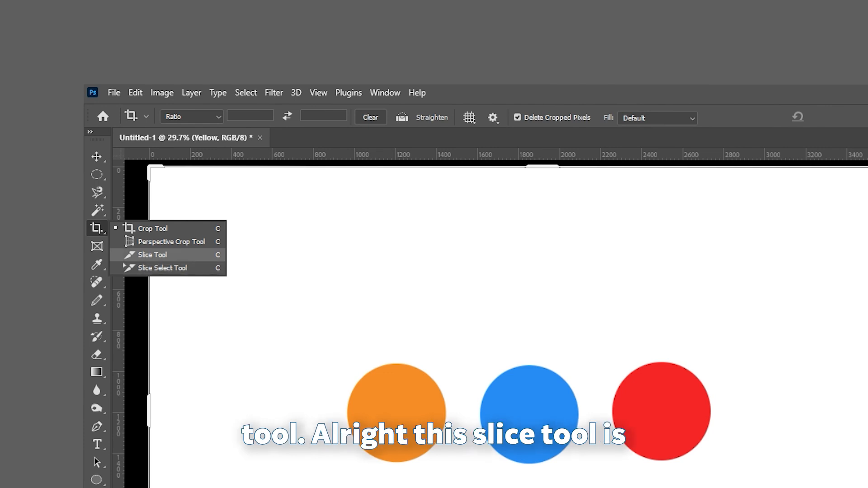
{"action": "left_click", "coordinate": [152, 255]}
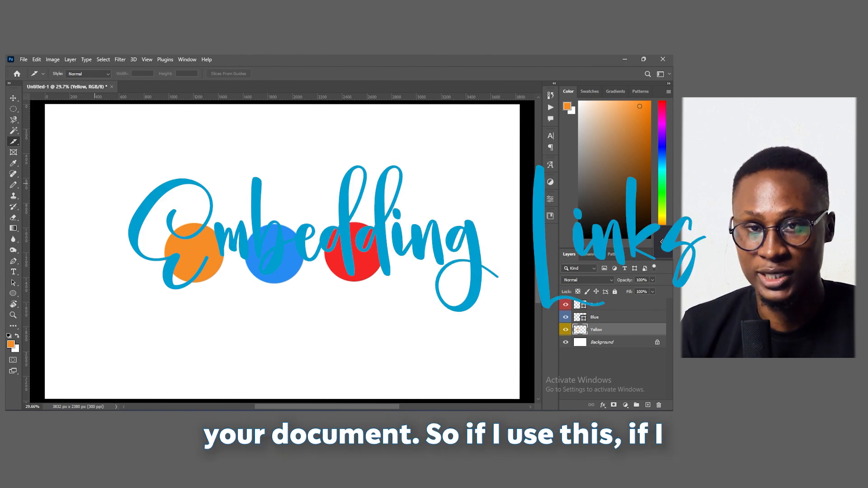
{"action": "left_click_drag", "start_coordinate": [144, 217], "coordinate": [402, 284]}
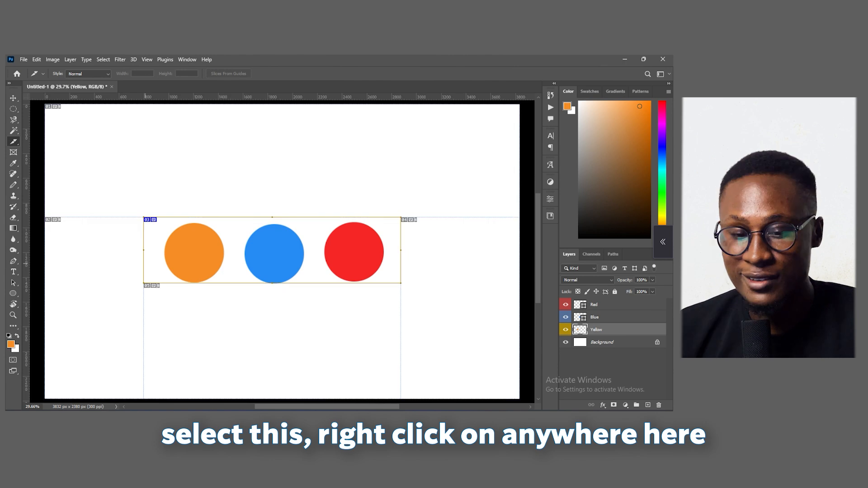
Inspect the URL and Target fields in the options of the slice enclosing the three circles, and return to the Move tool
{"action": "right_click", "coordinate": [244, 223]}
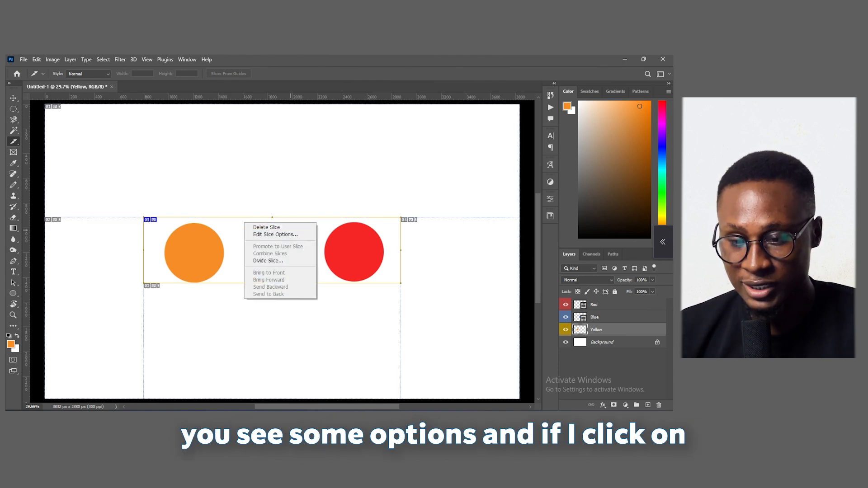
{"action": "left_click", "coordinate": [275, 235]}
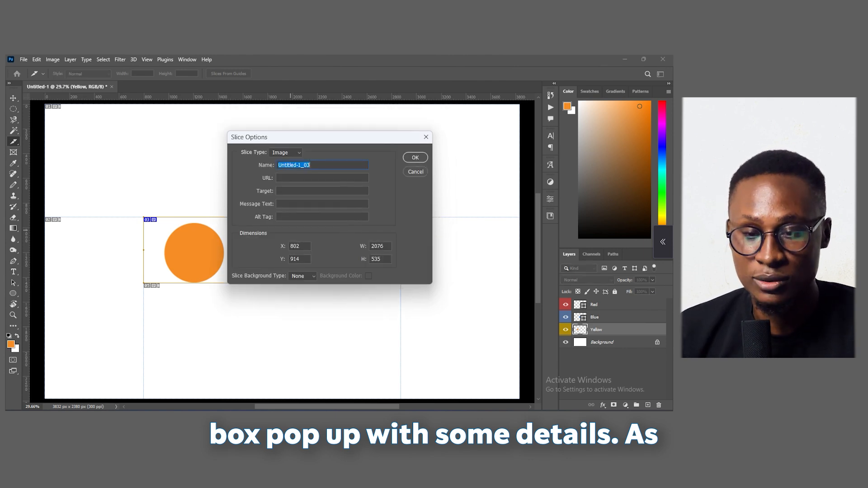
{"action": "left_click", "coordinate": [316, 186]}
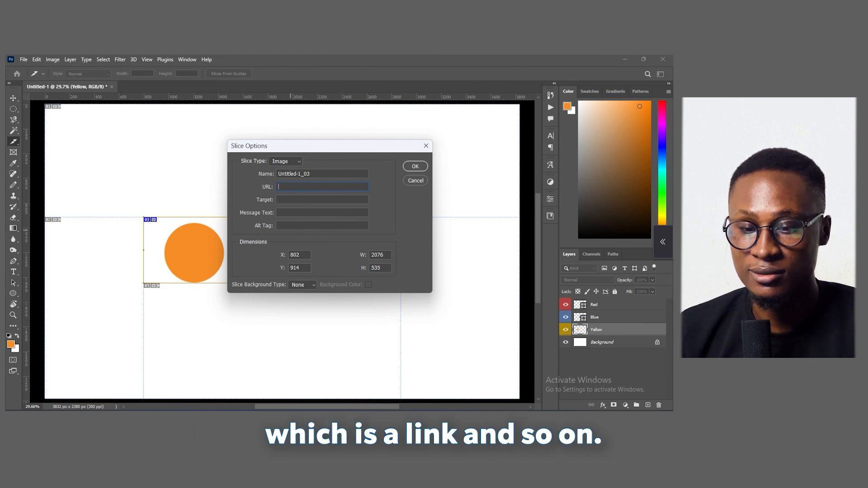
{"action": "left_click", "coordinate": [302, 199]}
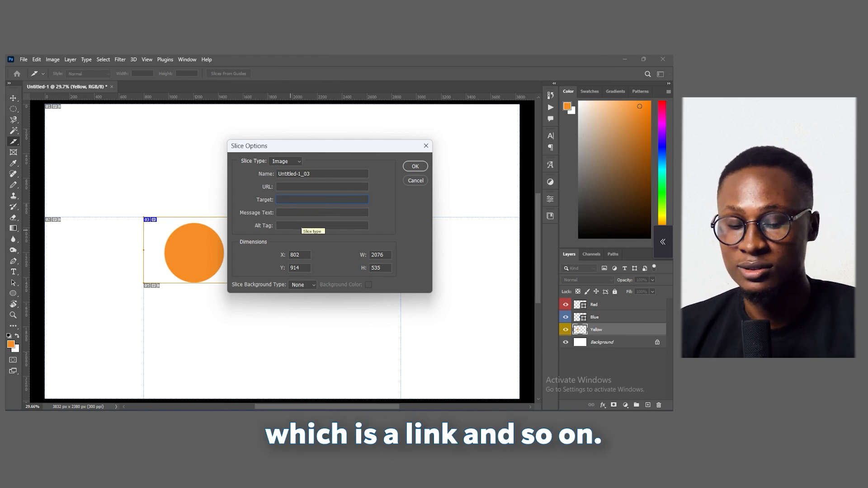
{"action": "left_click", "coordinate": [415, 180]}
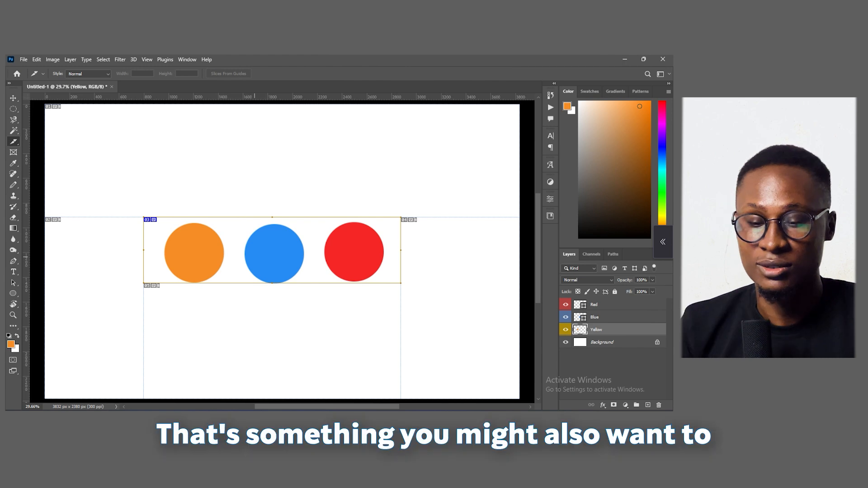
{"action": "key", "text": "v"}
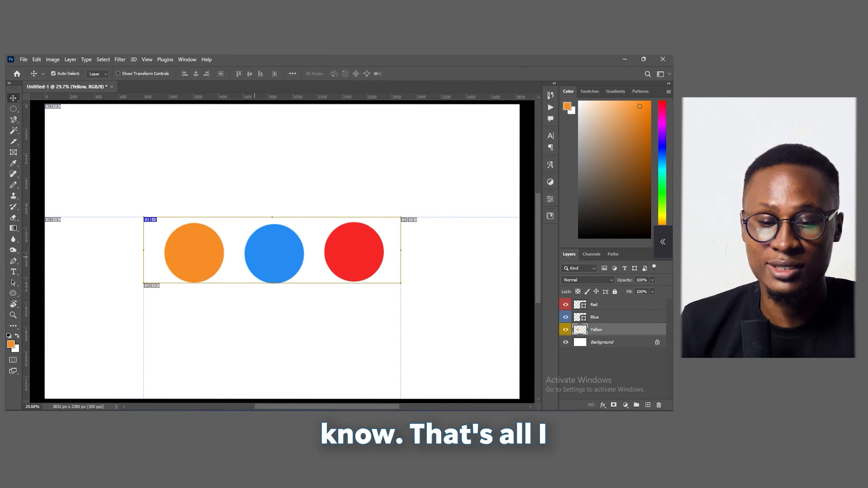